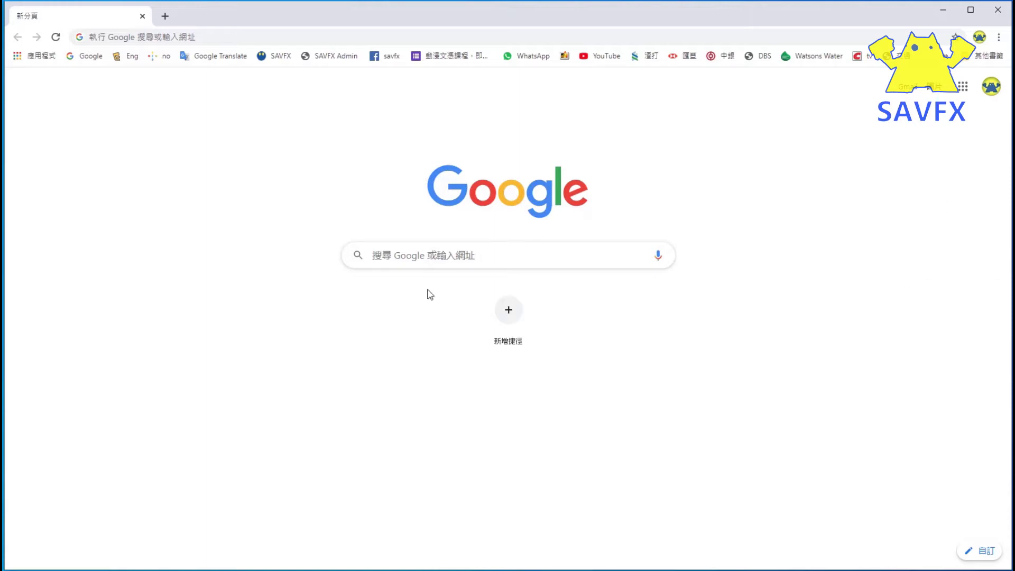
# Step: Search Google for 'adobe hk' and open the Adobe Hong Kong site
pyautogui.click(443, 254)
pyautogui.write('adobe hk')
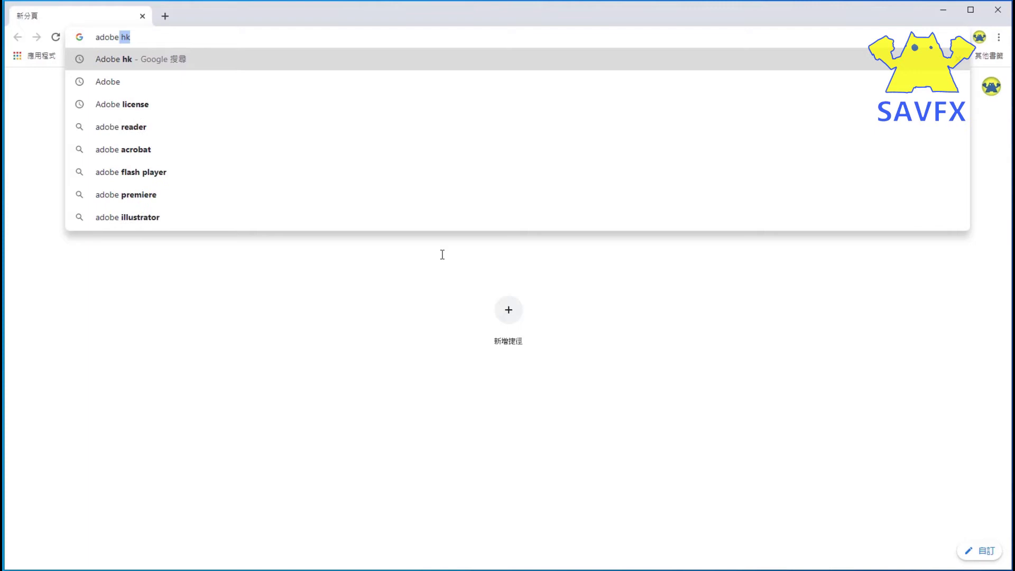
pyautogui.press('Return')
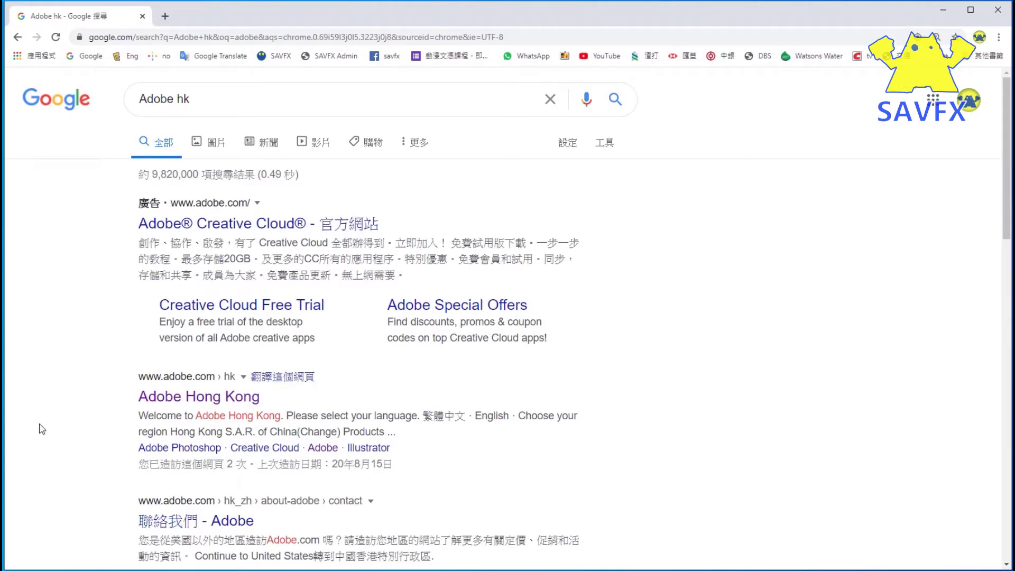
pyautogui.click(240, 404)
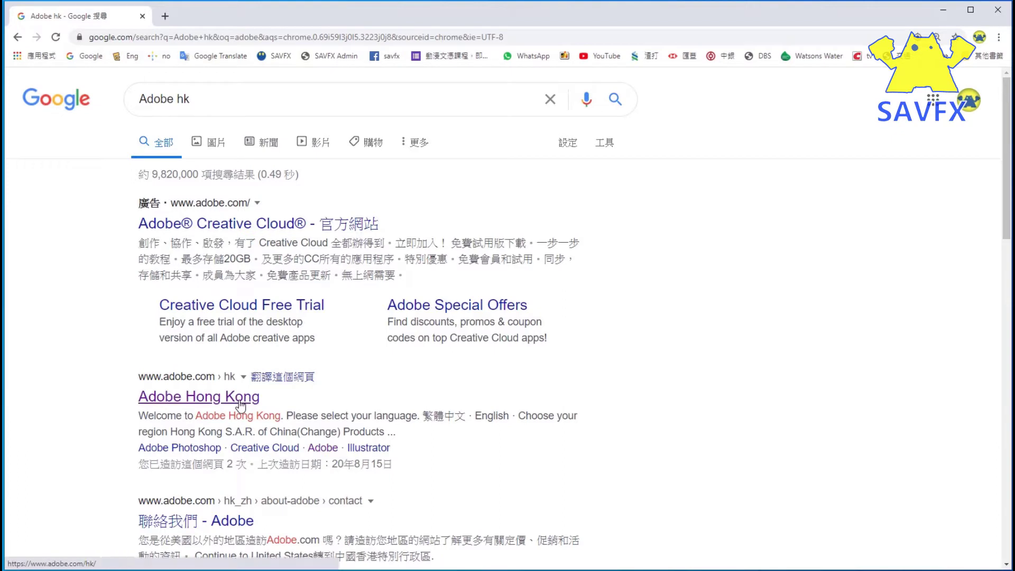
pyautogui.click(241, 405)
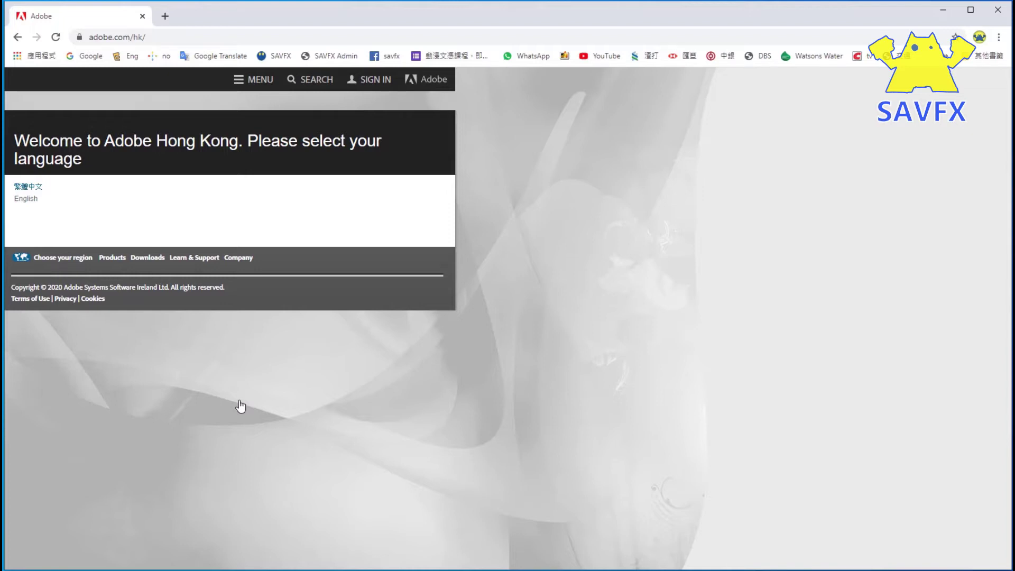
# Step: Go to Adobe's Downloads page and scroll through the free trials grid
pyautogui.click(147, 259)
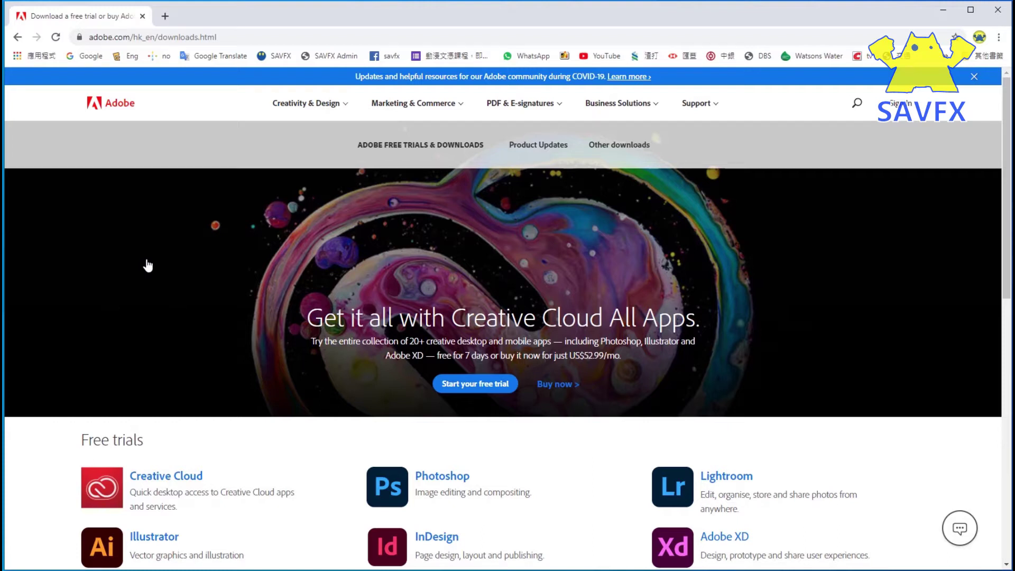
pyautogui.scroll(-2, 482, 242)
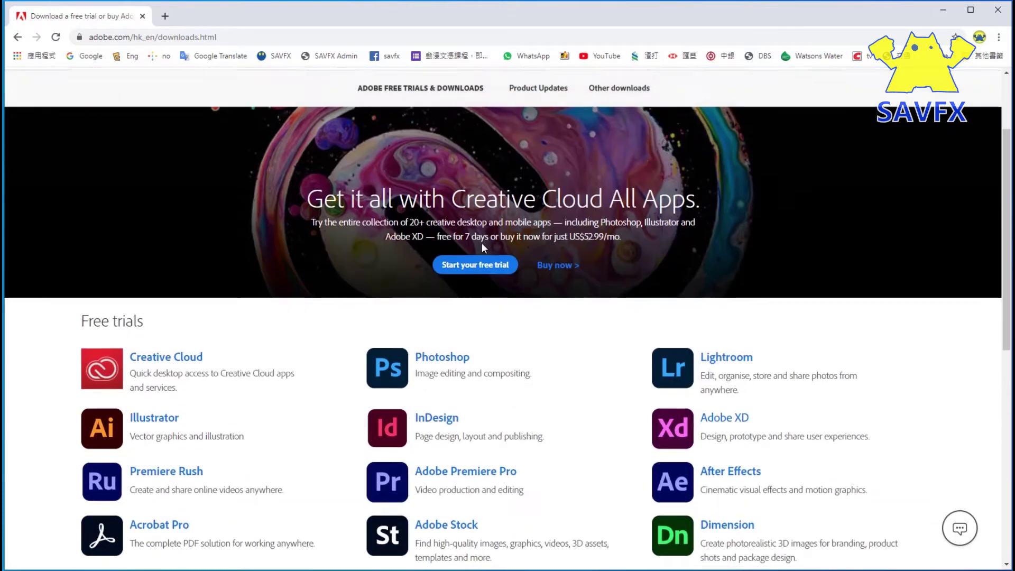
pyautogui.scroll(-2, 476, 288)
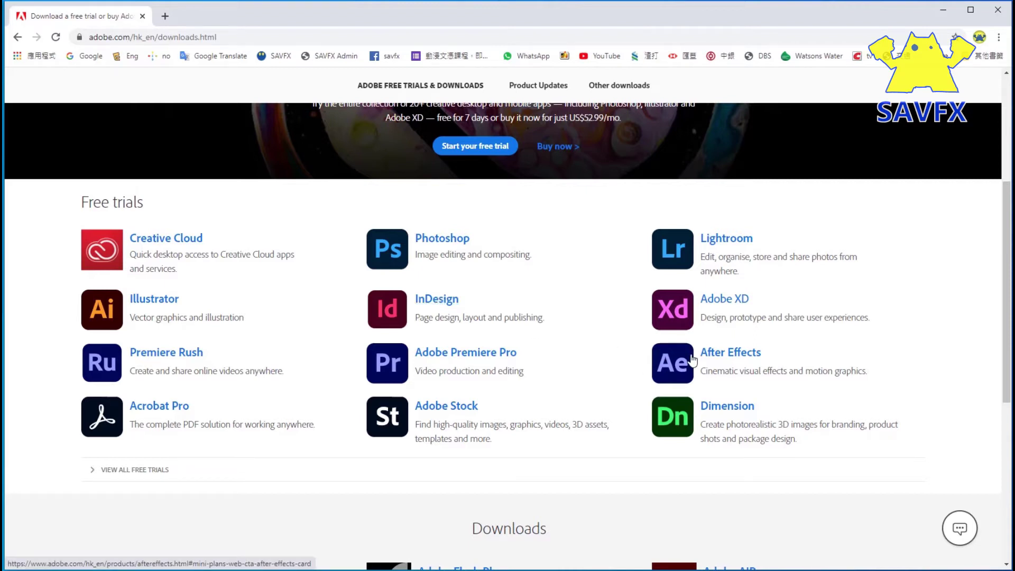
pyautogui.scroll(-1, 691, 360)
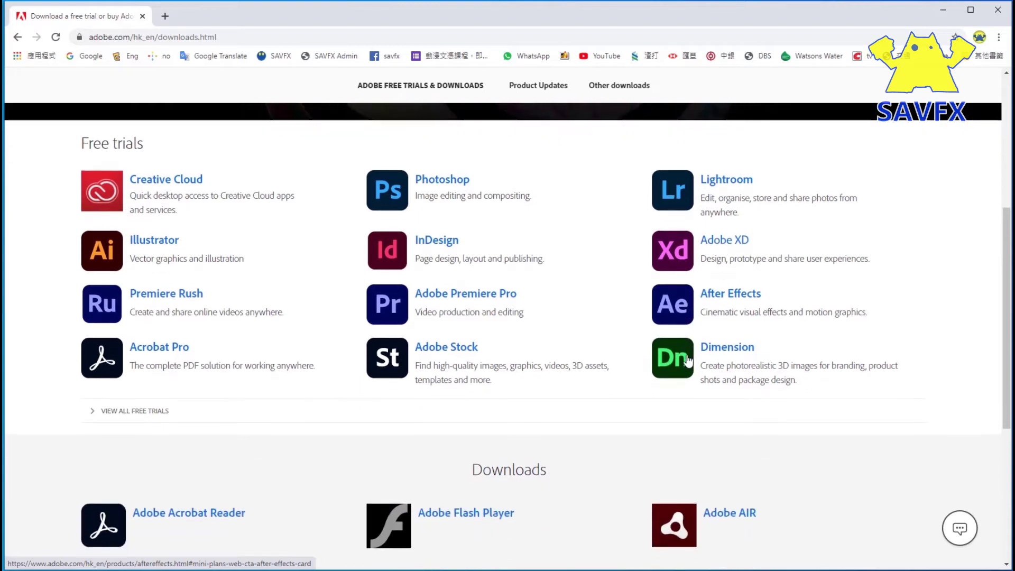
pyautogui.scroll(-2, 687, 361)
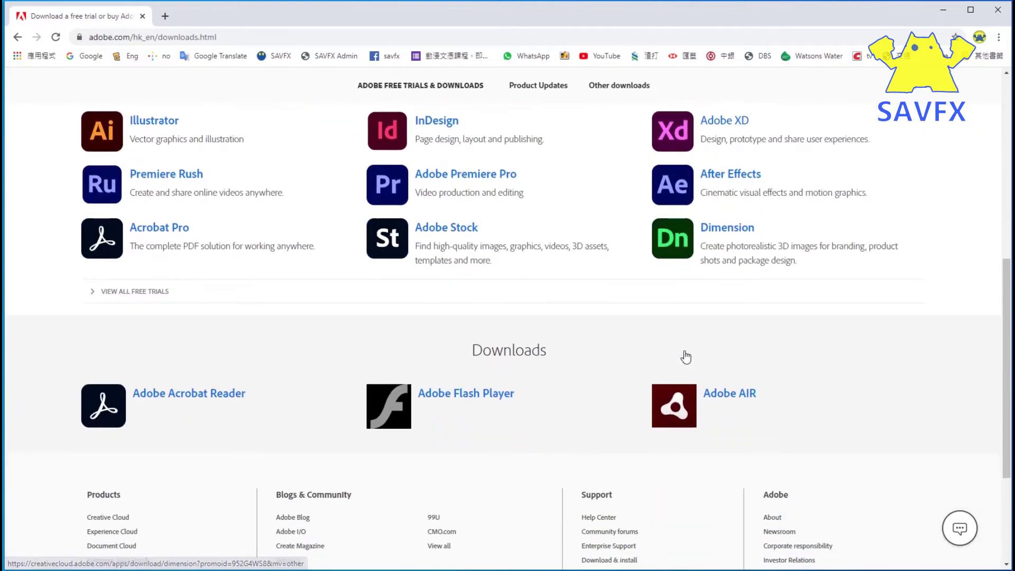
# Step: Return to the top banner and open the Creative Cloud All Apps 'Buy now' plans page
pyautogui.scroll(2, 685, 356)
pyautogui.scroll(2, 686, 357)
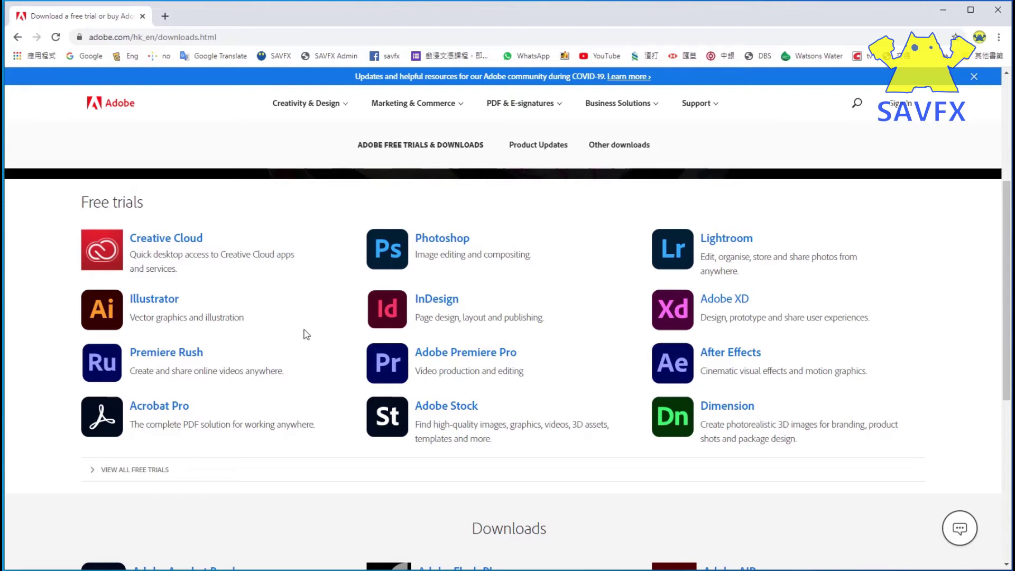
pyautogui.scroll(1, 496, 219)
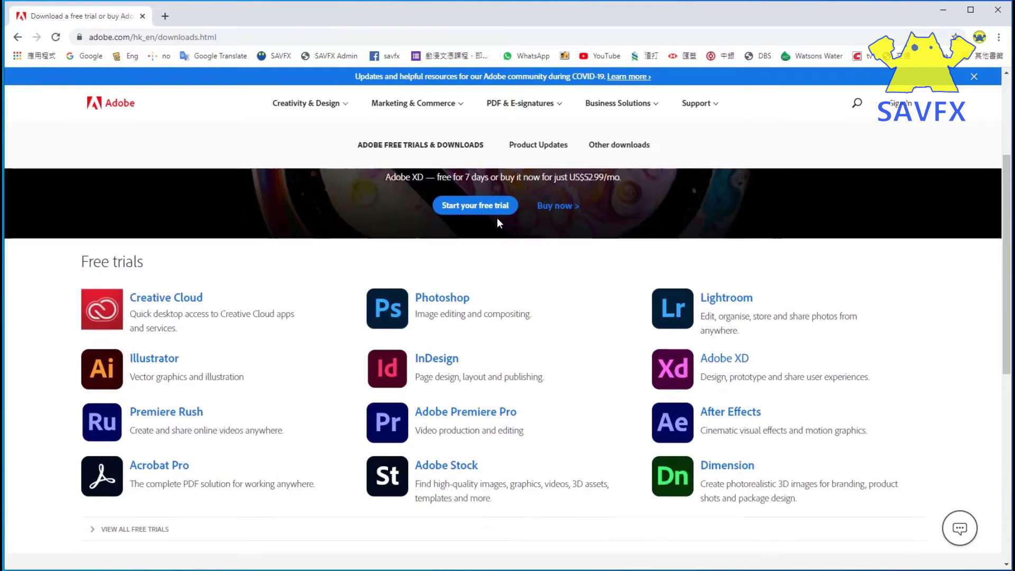
pyautogui.scroll(2, 569, 226)
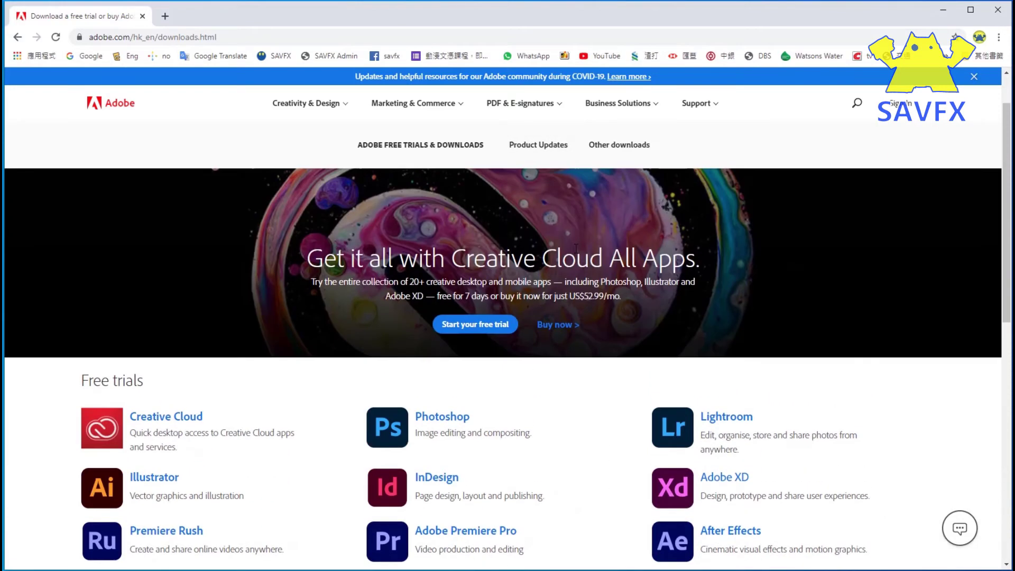
pyautogui.scroll(1, 576, 248)
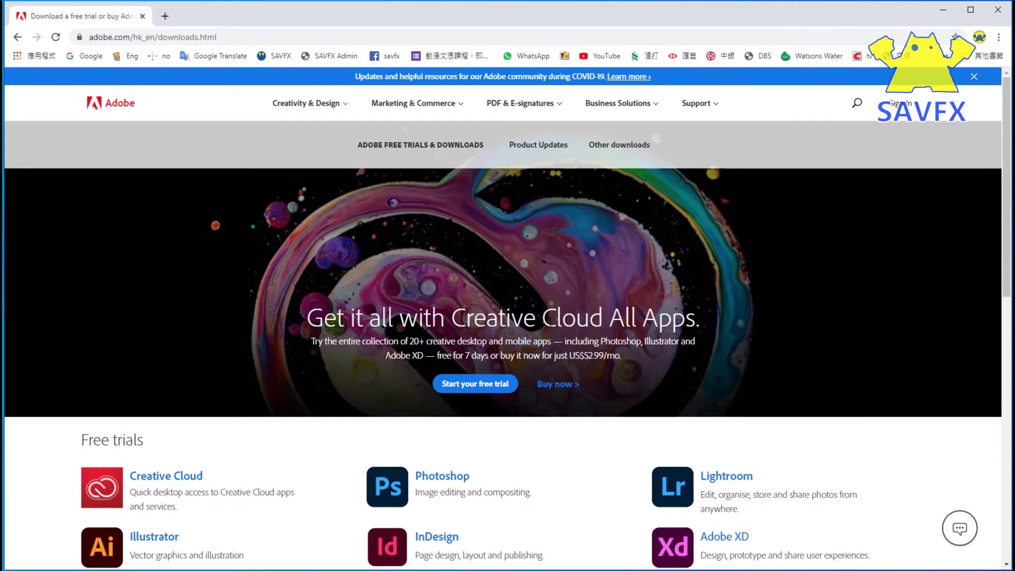
pyautogui.click(566, 386)
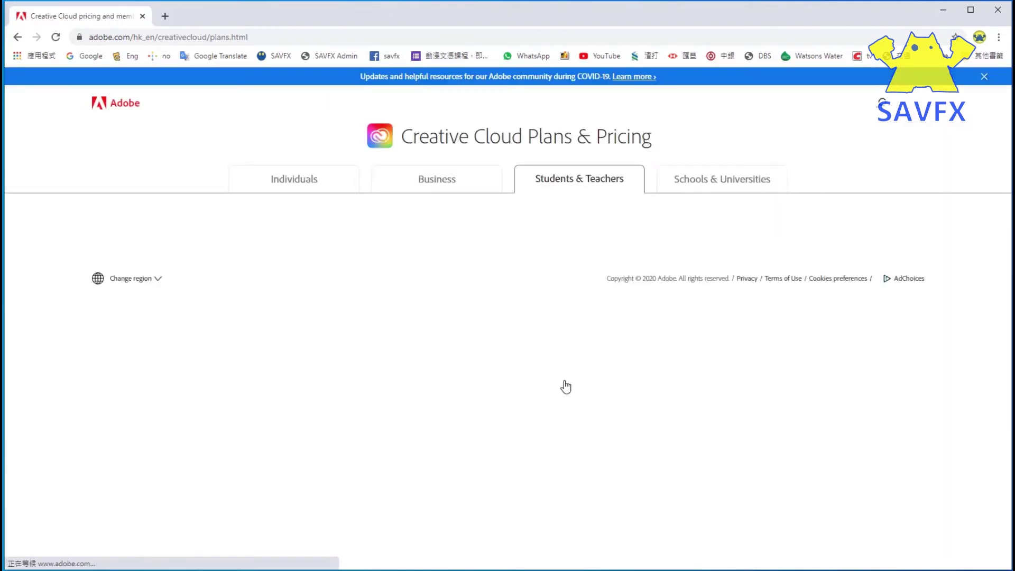
# Step: Browse the Individuals plans, then show the Business plans (All Apps HK$618.00/mo)
pyautogui.click(317, 183)
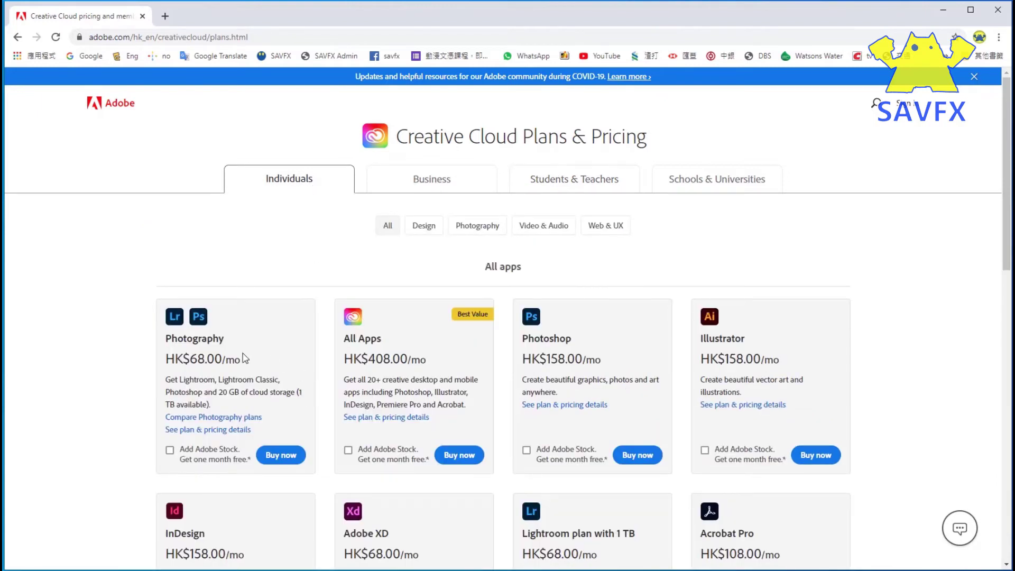
pyautogui.scroll(-2, 464, 354)
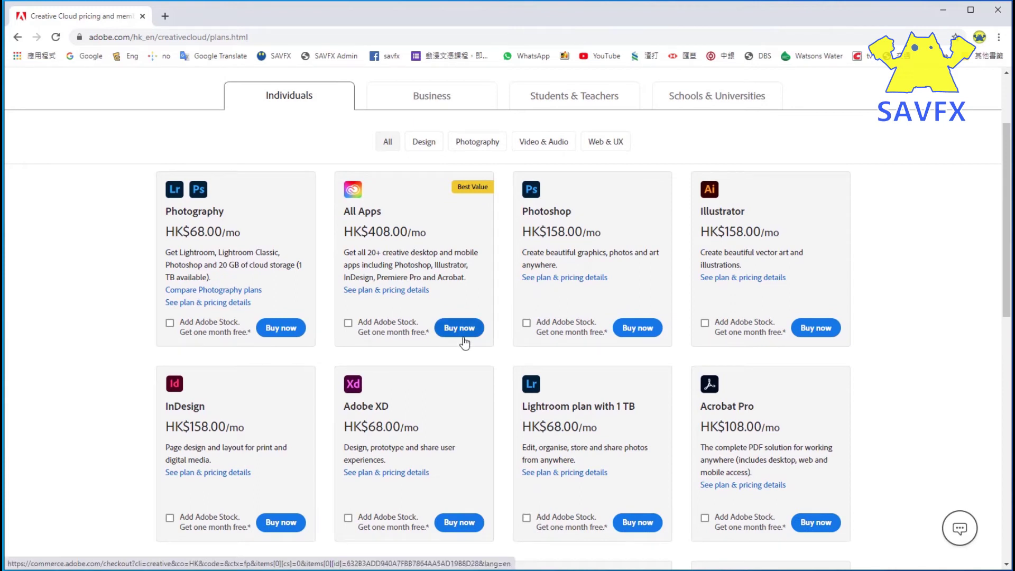
pyautogui.scroll(2, 462, 325)
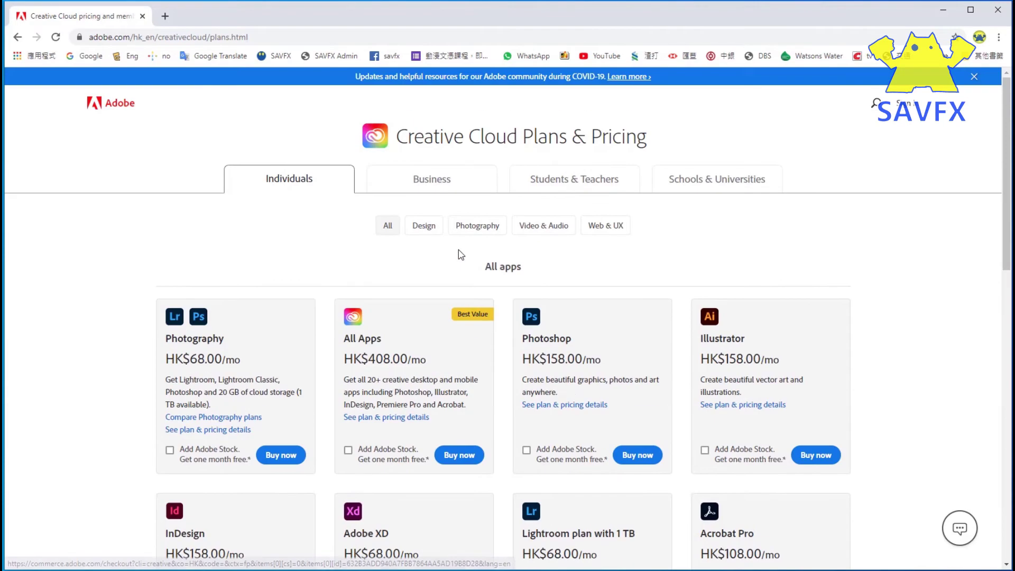
pyautogui.click(447, 180)
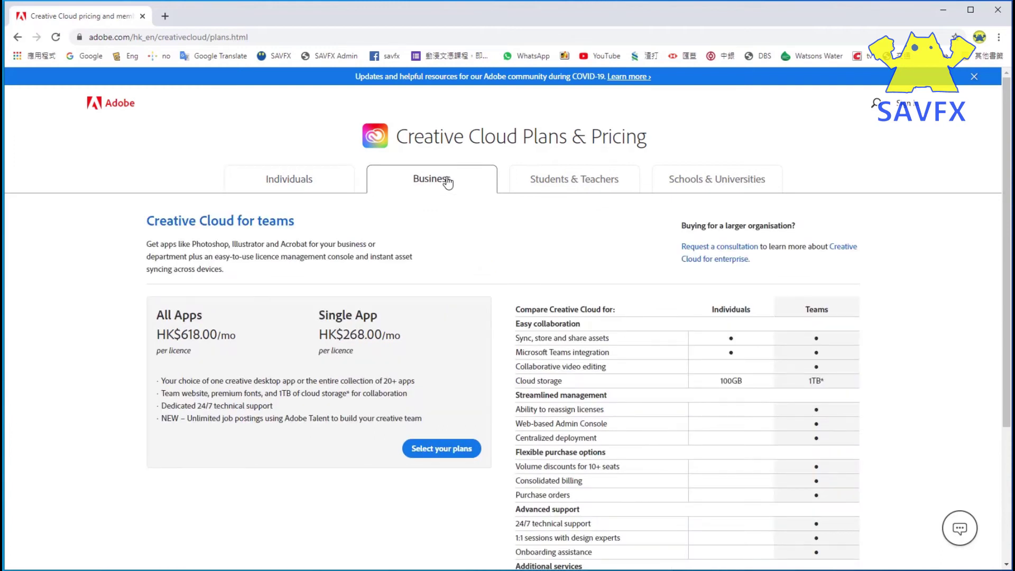
# Step: Show the Students & Teachers All Apps plan with annual prepaid billing at HK$1,776.00/yr
pyautogui.click(558, 186)
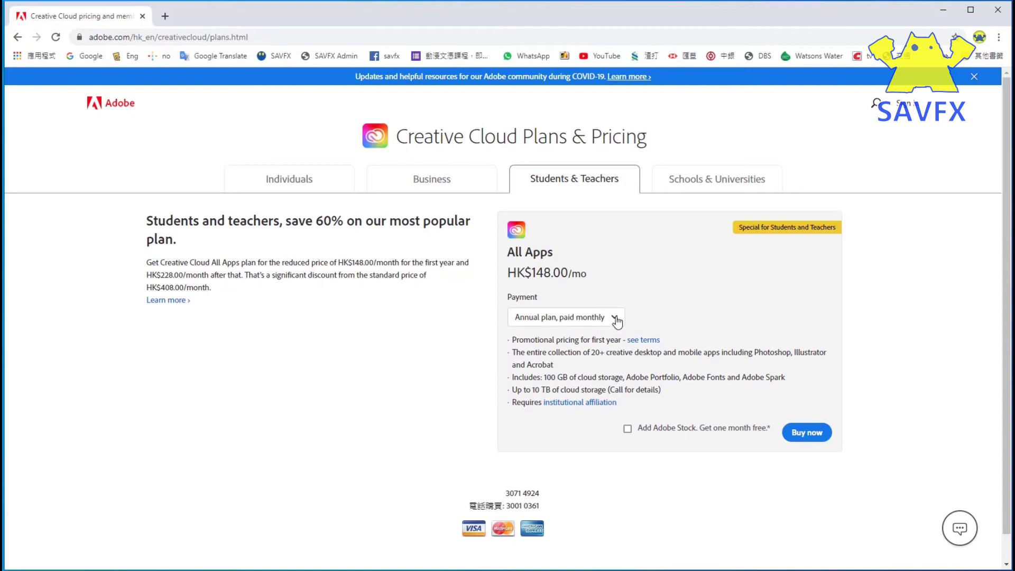
pyautogui.click(616, 319)
pyautogui.click(592, 363)
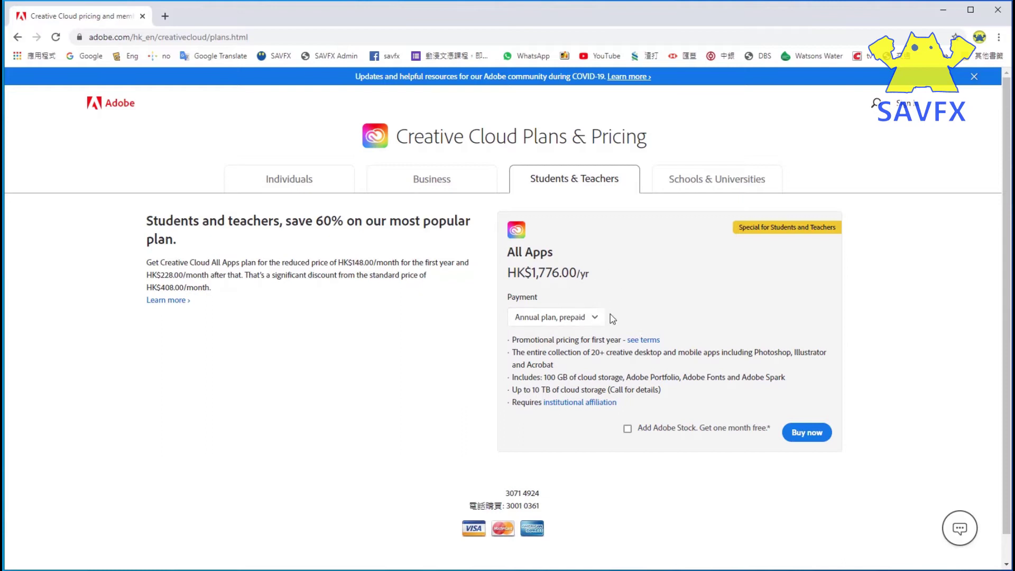
# Step: Proceed to Adobe Checkout for the prepaid student All Apps plan
pyautogui.click(808, 439)
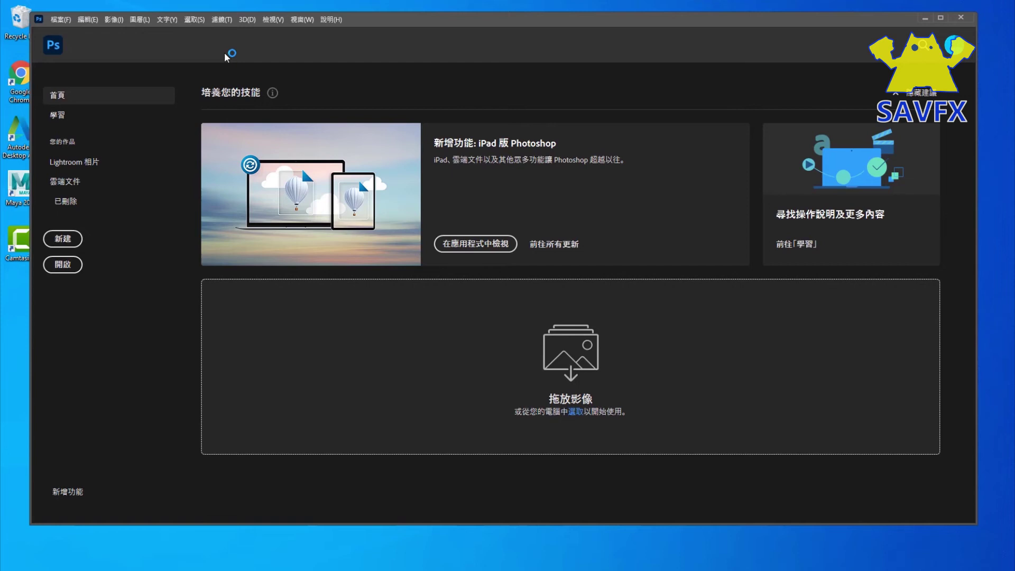
# Step: Browse Photoshop's Layer and Help menus, then exit Photoshop with Alt+F4
pyautogui.click(135, 20)
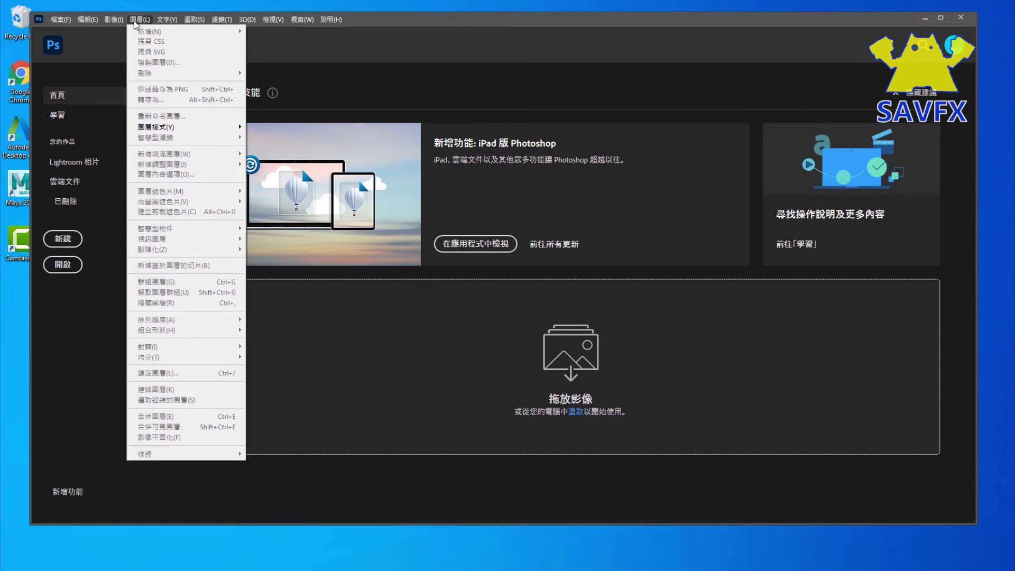
pyautogui.click(135, 21)
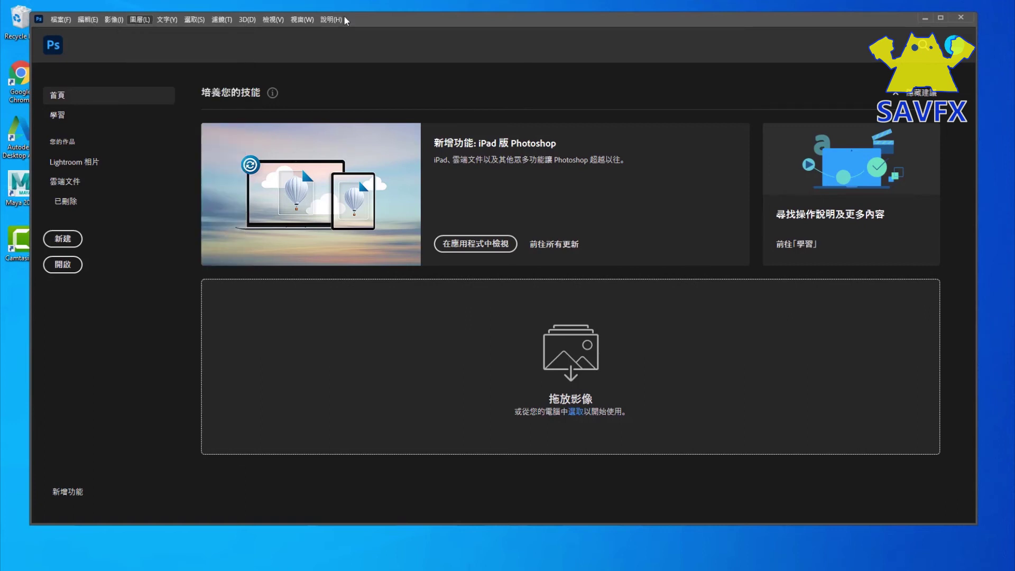
pyautogui.click(333, 19)
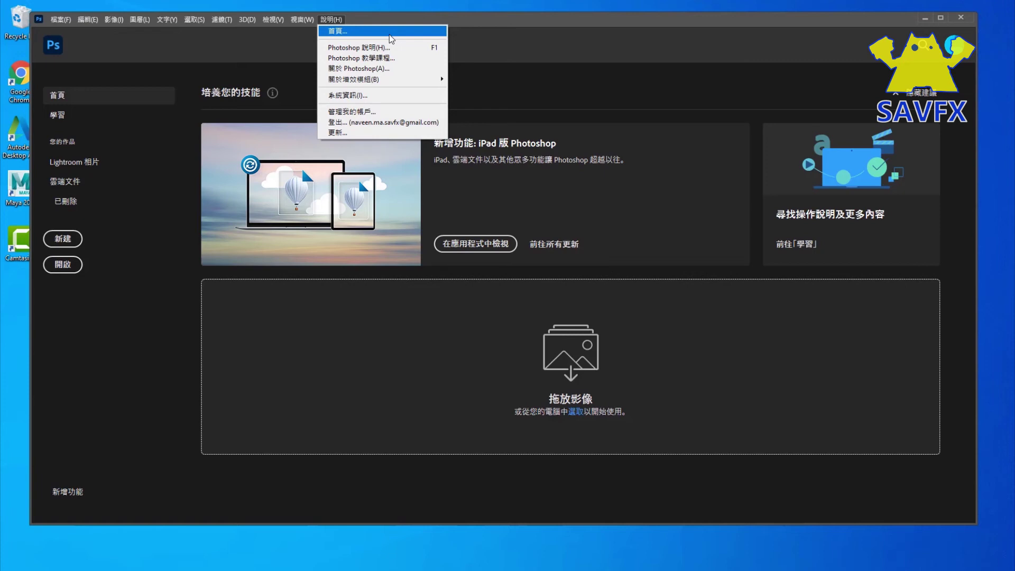
pyautogui.click(358, 180)
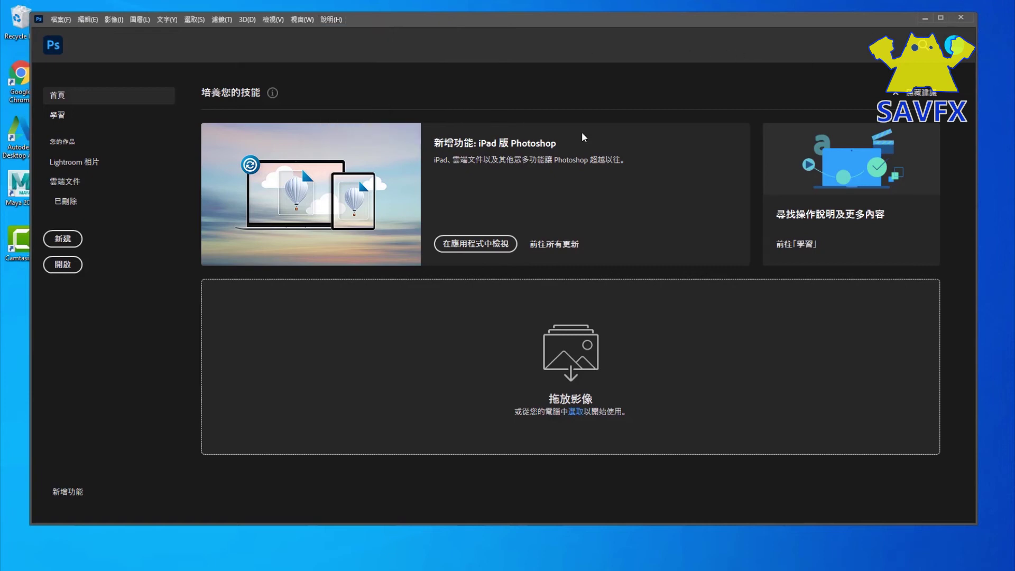
pyautogui.hotkey('alt', 'F4')
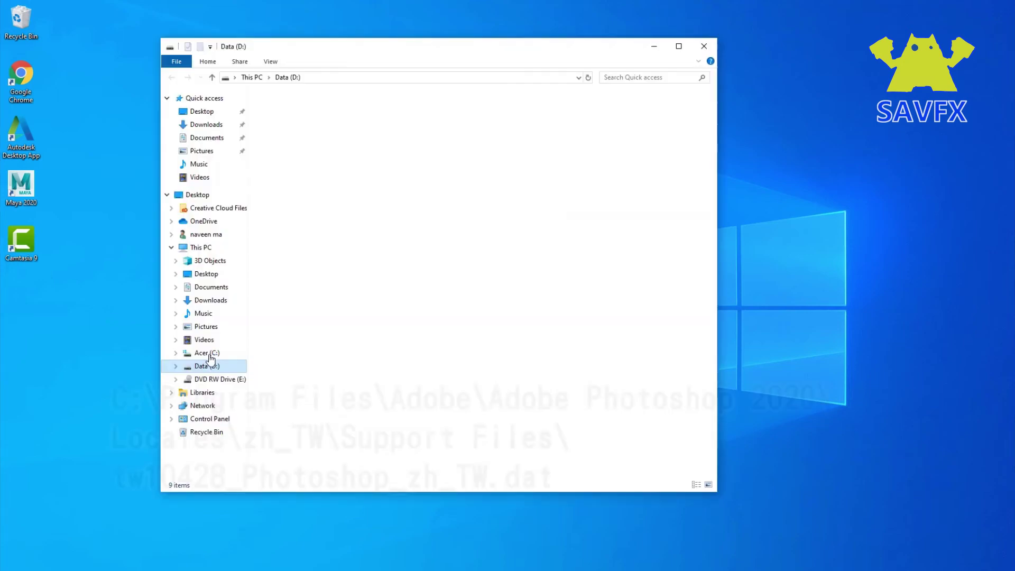
# Step: Navigate to Adobe Photoshop 2020\Locales\zh_TW\Support Files and select tw10428_Photoshop_zh_TW.dat
pyautogui.click(207, 353)
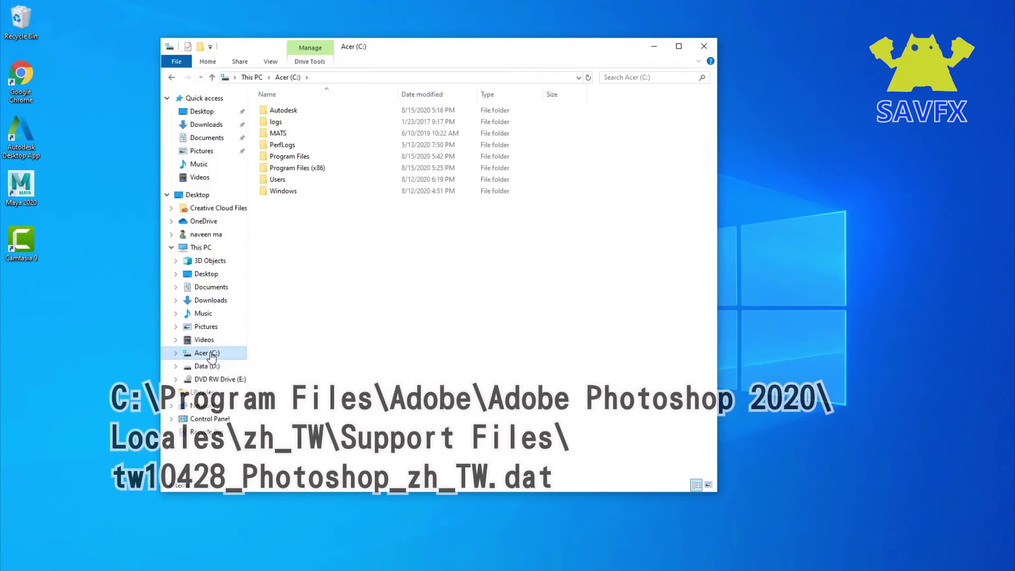
pyautogui.click(309, 158)
pyautogui.doubleClick(309, 160)
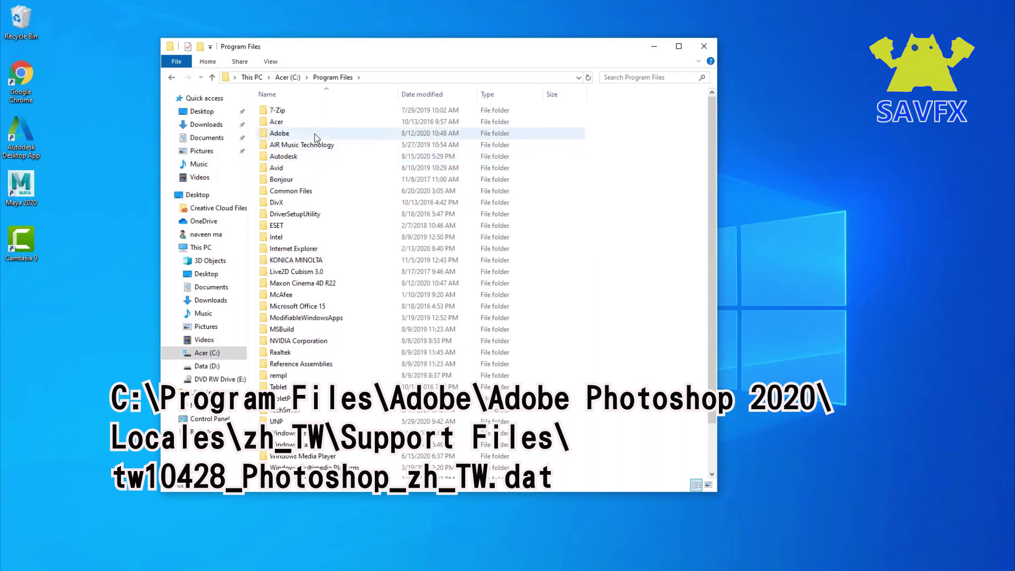
pyautogui.doubleClick(316, 134)
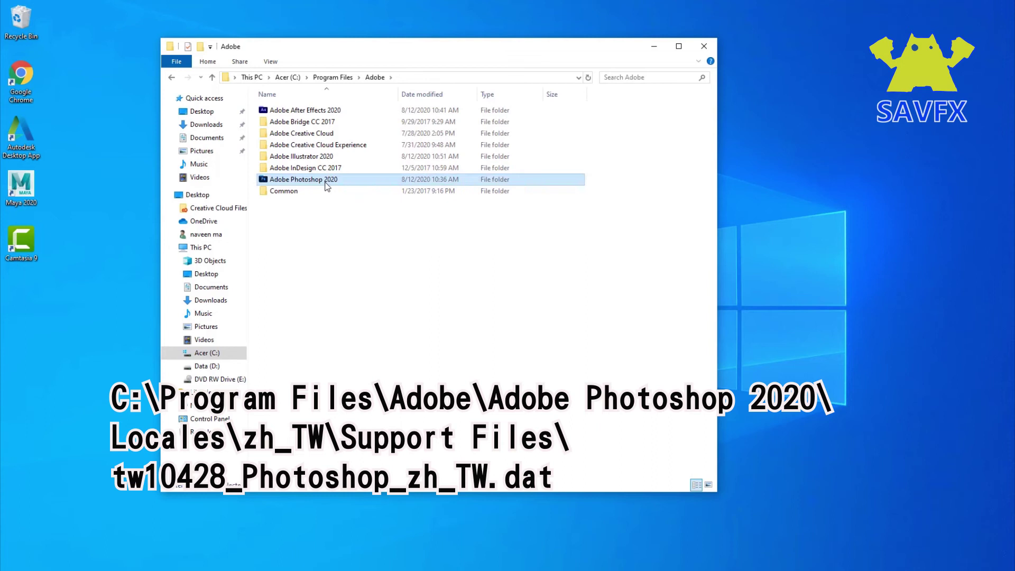
pyautogui.doubleClick(324, 181)
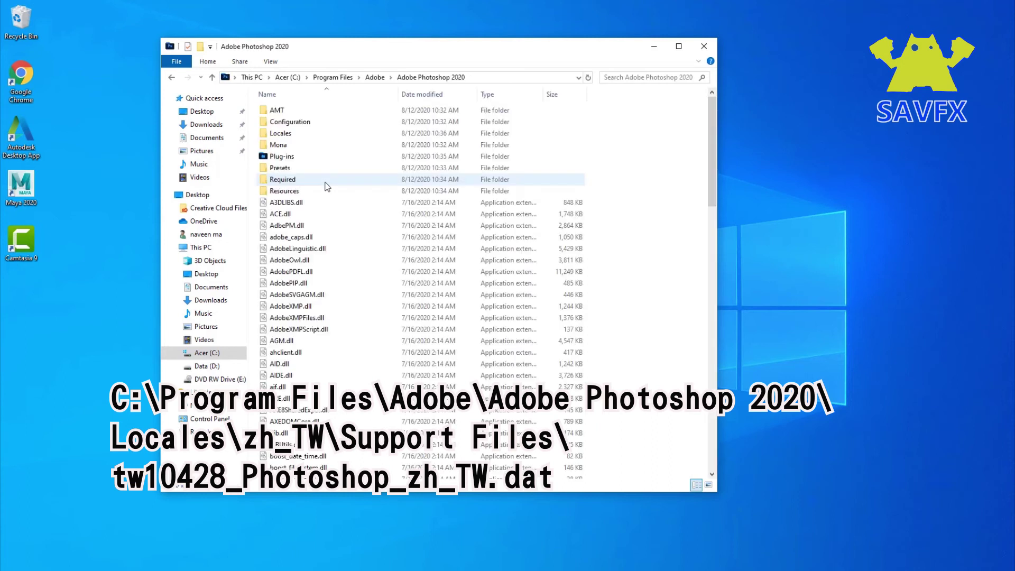
pyautogui.doubleClick(323, 136)
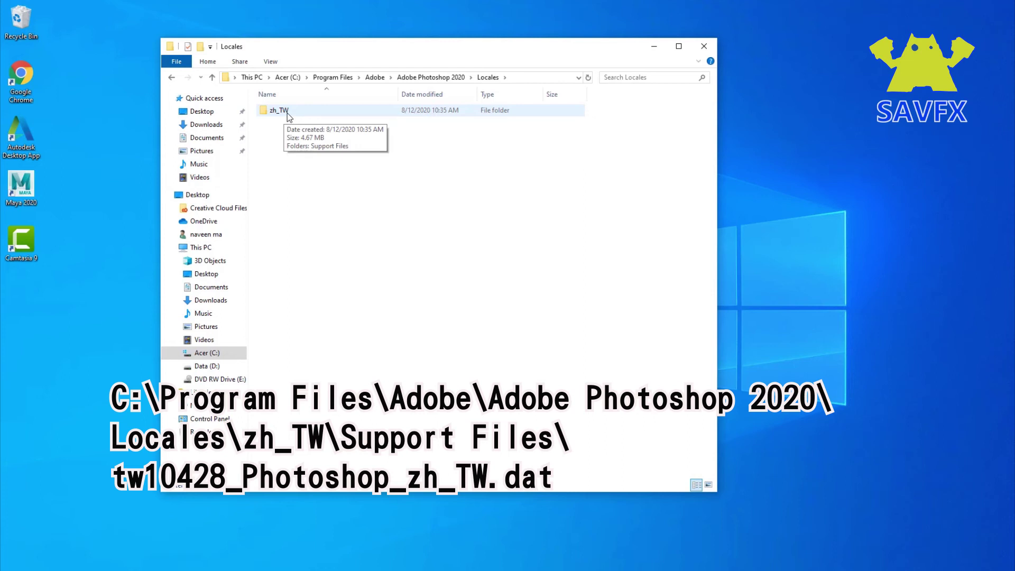
pyautogui.doubleClick(288, 112)
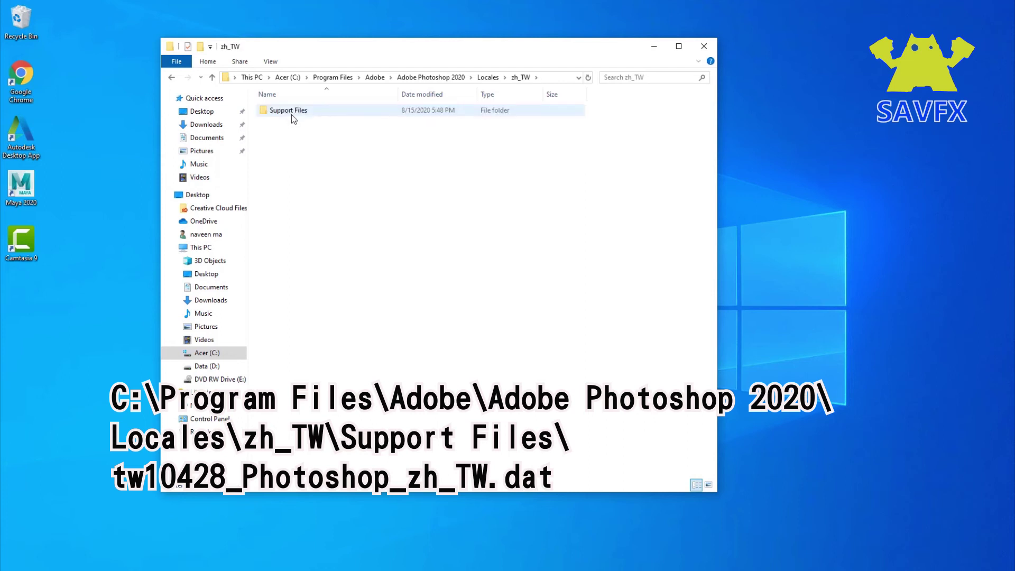
pyautogui.doubleClick(297, 113)
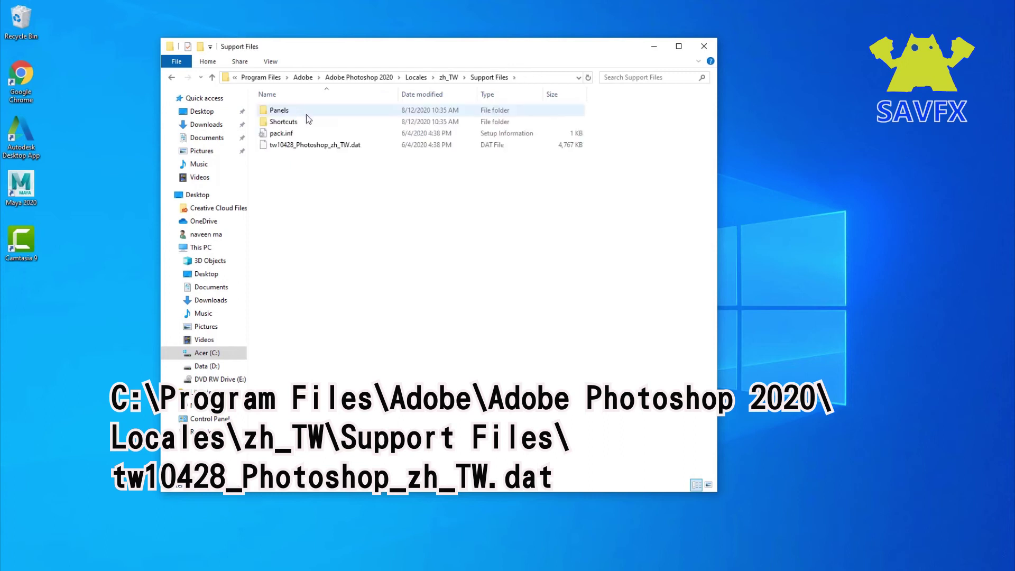
pyautogui.click(321, 146)
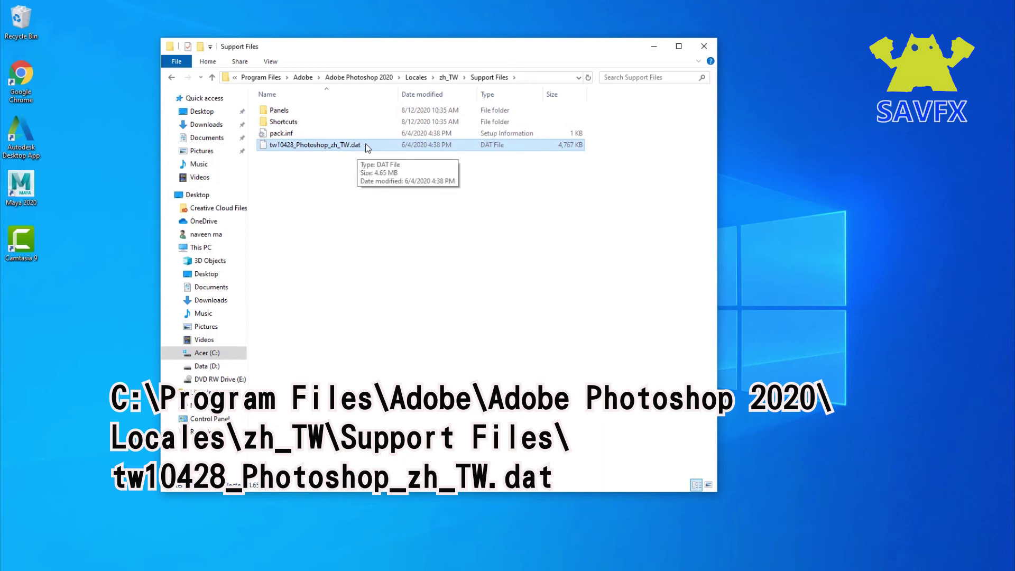
# Step: Rename the language file to tw10428_Photoshop_zh_TW.dat.old, confirming the extension change and admin permission
pyautogui.click(365, 145)
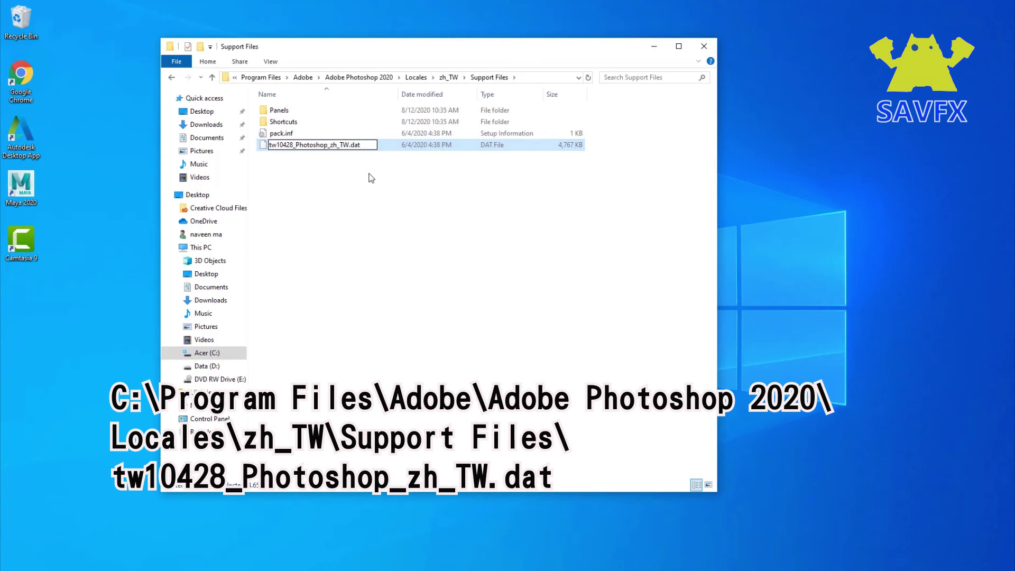
pyautogui.write('.')
pyautogui.write('ol')
pyautogui.write('d')
pyautogui.press('Return')
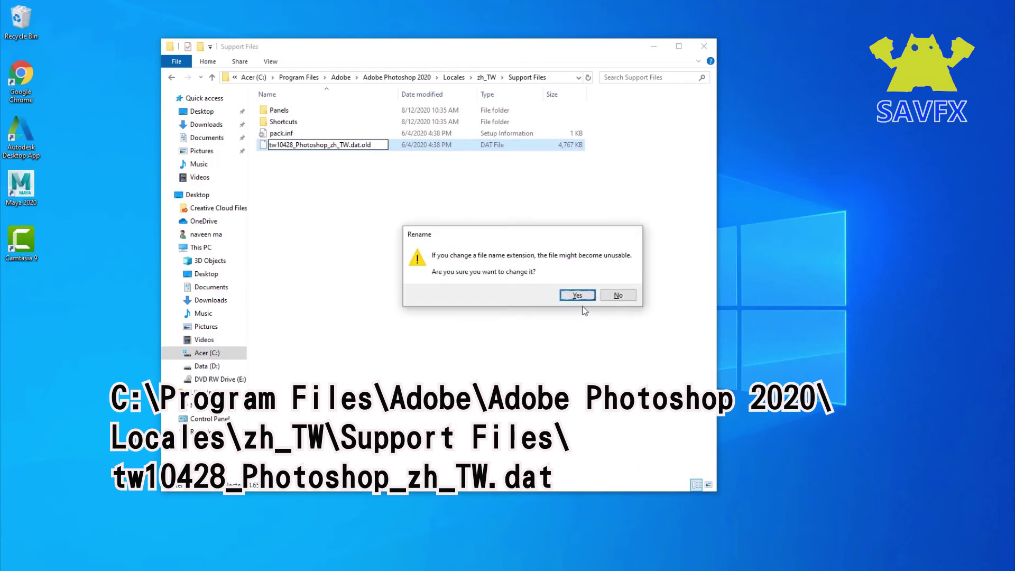
pyautogui.click(582, 297)
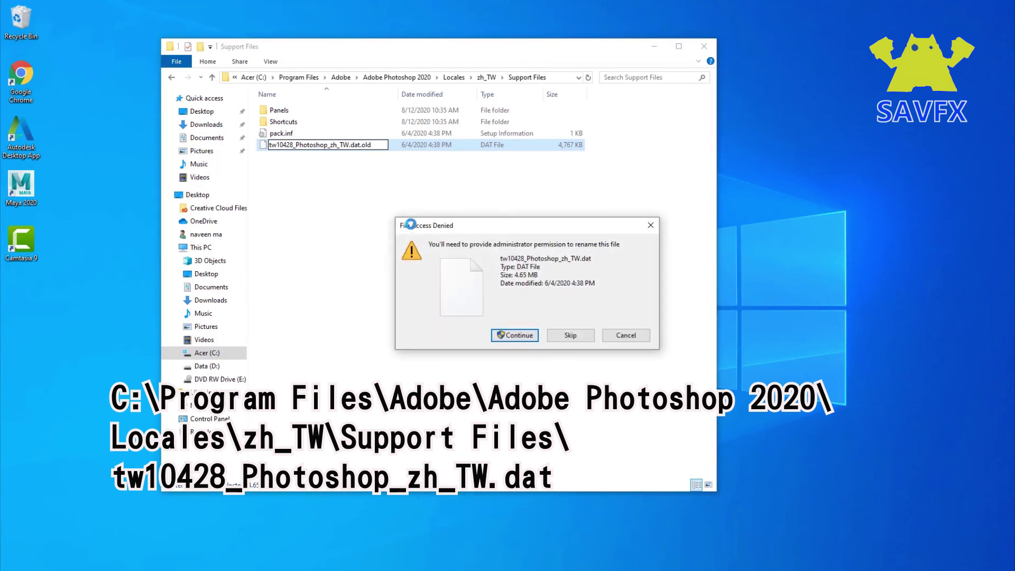
pyautogui.click(509, 335)
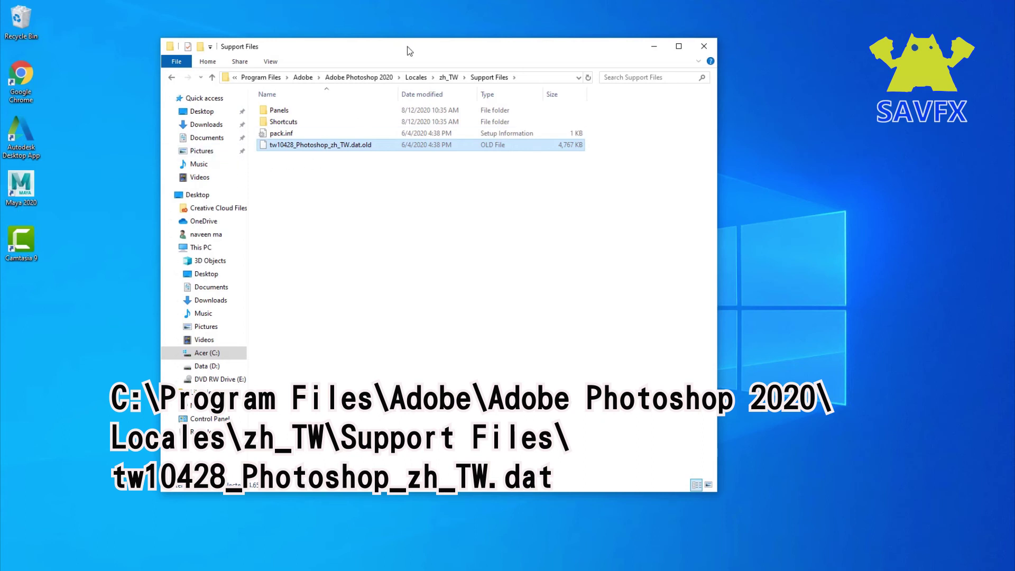
pyautogui.moveTo(408, 54); pyautogui.dragTo(483, 52)
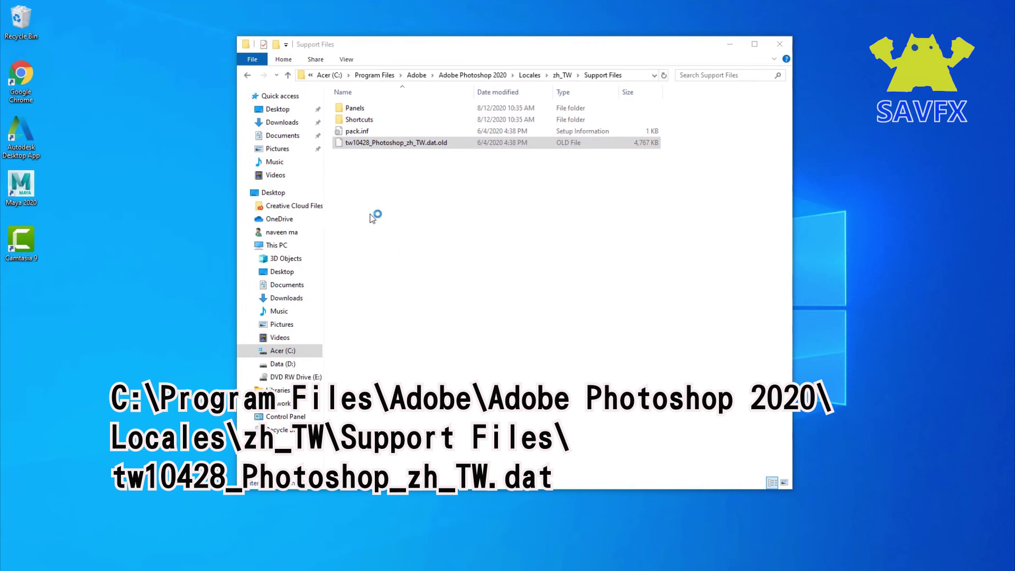
# Step: Relaunch Photoshop with its English interface and open the File menu
pyautogui.click(419, 143)
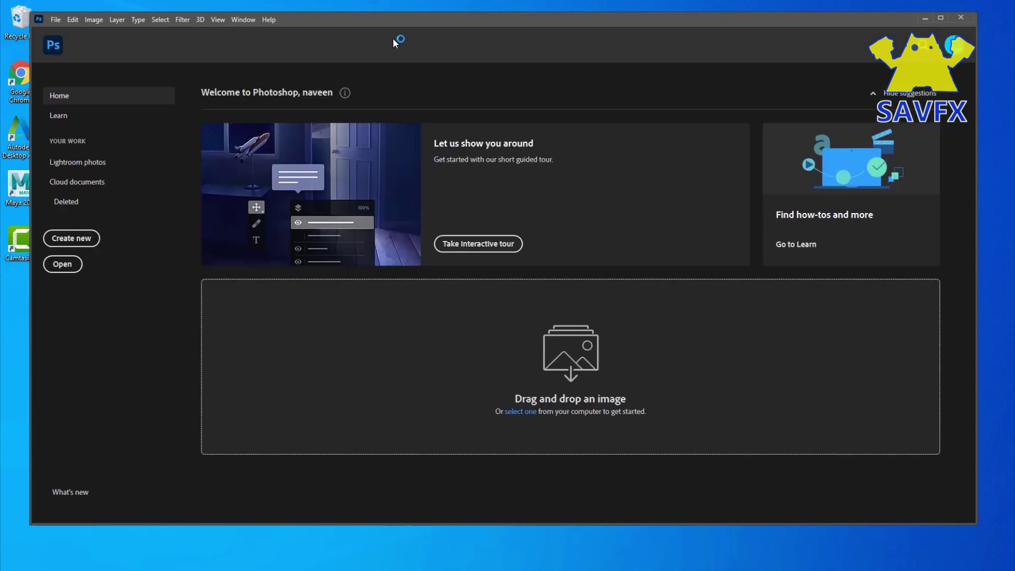
pyautogui.click(72, 19)
pyautogui.moveTo(56, 19)
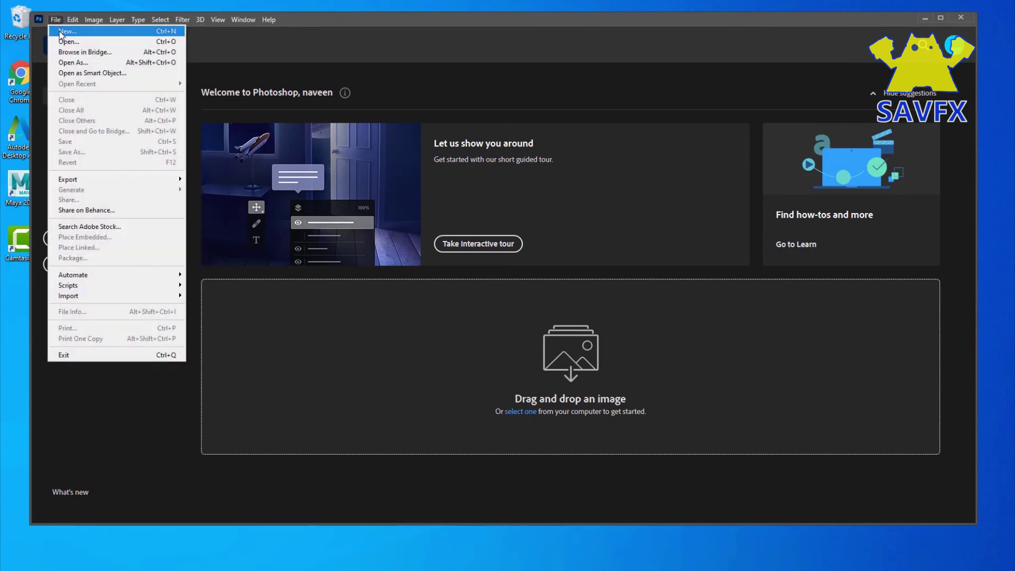
# Step: Create a blank 16 × 12 cm, 300 ppi Untitled-1 document and check the English Filter menu
pyautogui.click(67, 31)
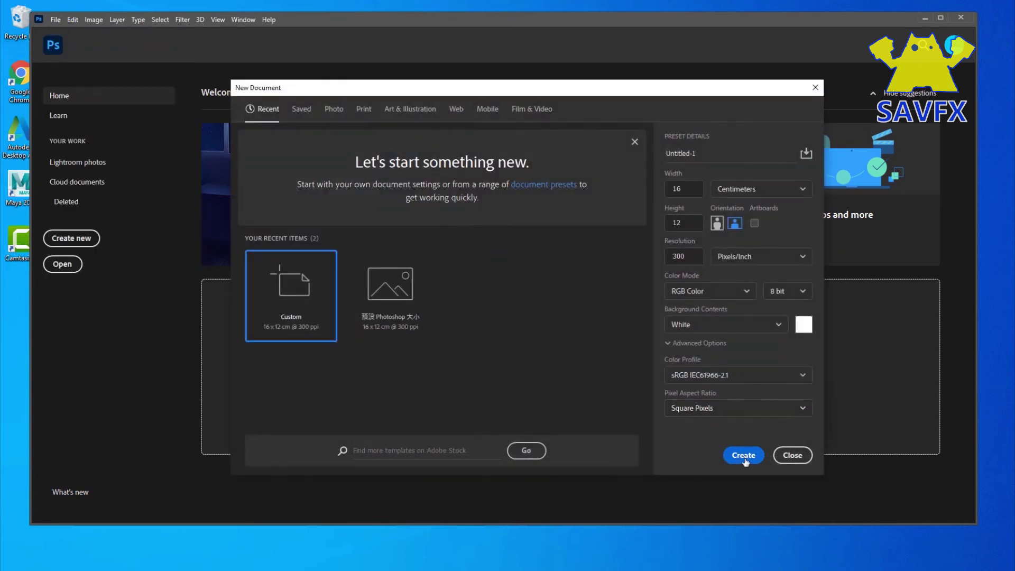
pyautogui.click(744, 455)
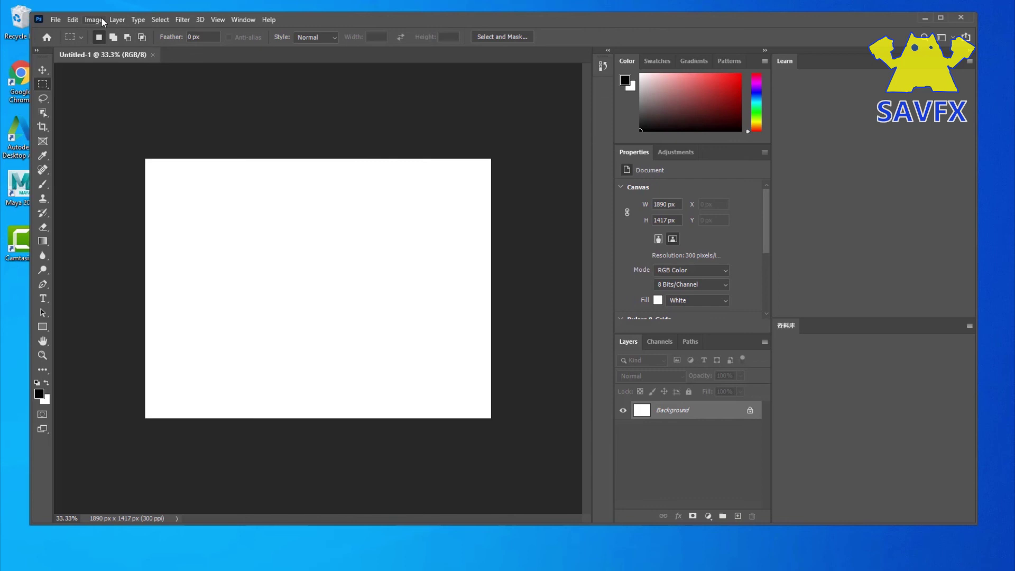
pyautogui.click(175, 20)
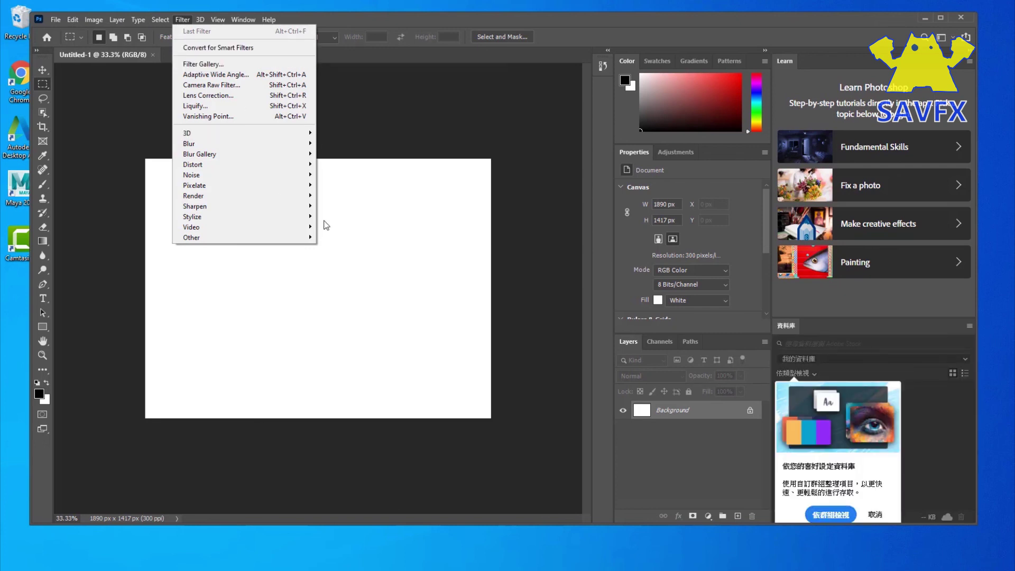
pyautogui.click(377, 228)
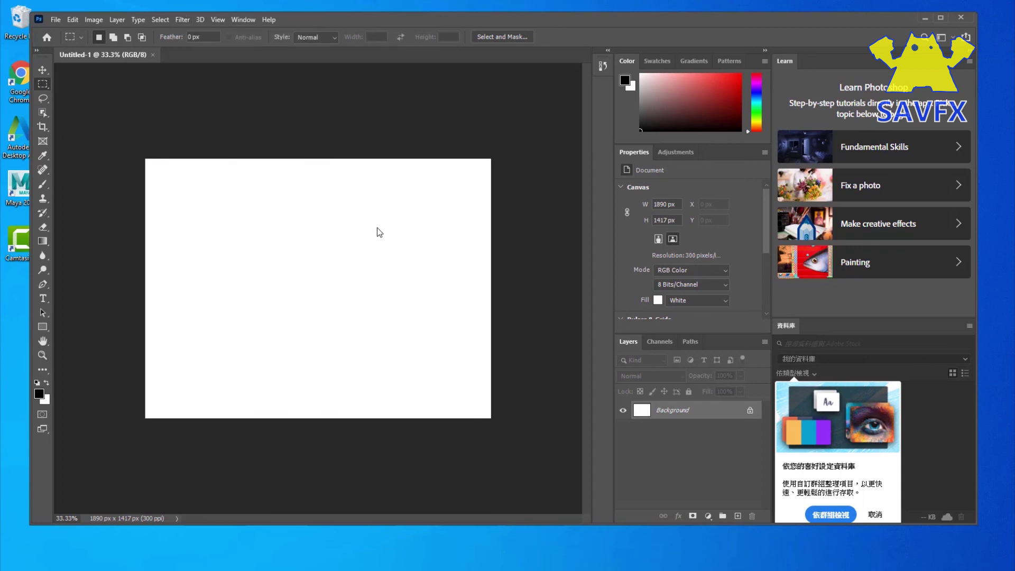